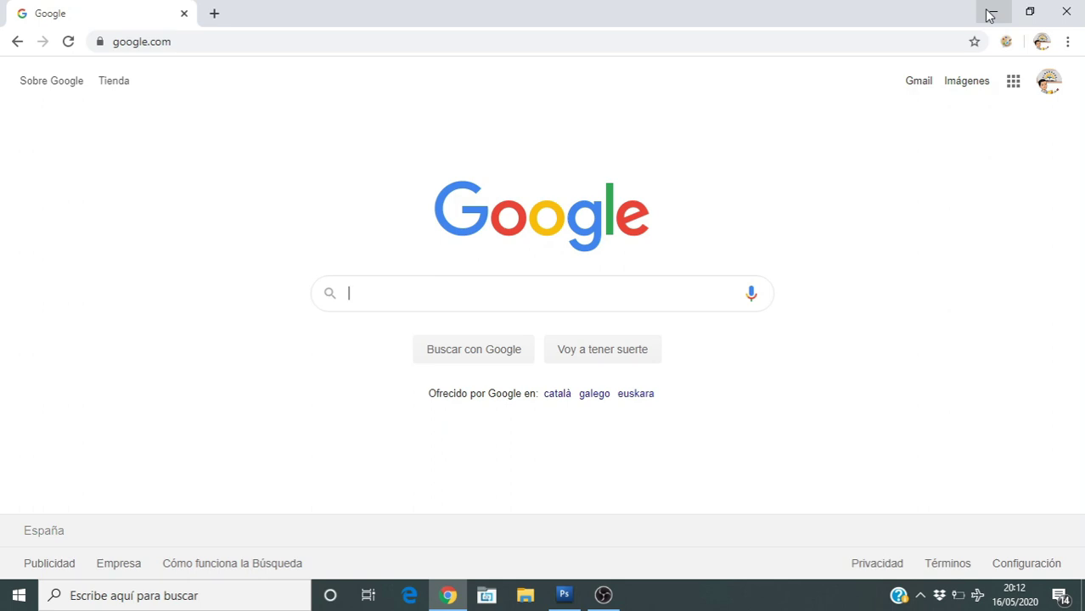
Search Google for "screen cast" and open the Screencast-O-Matic website from the results
{"action": "type", "text": "sc"}
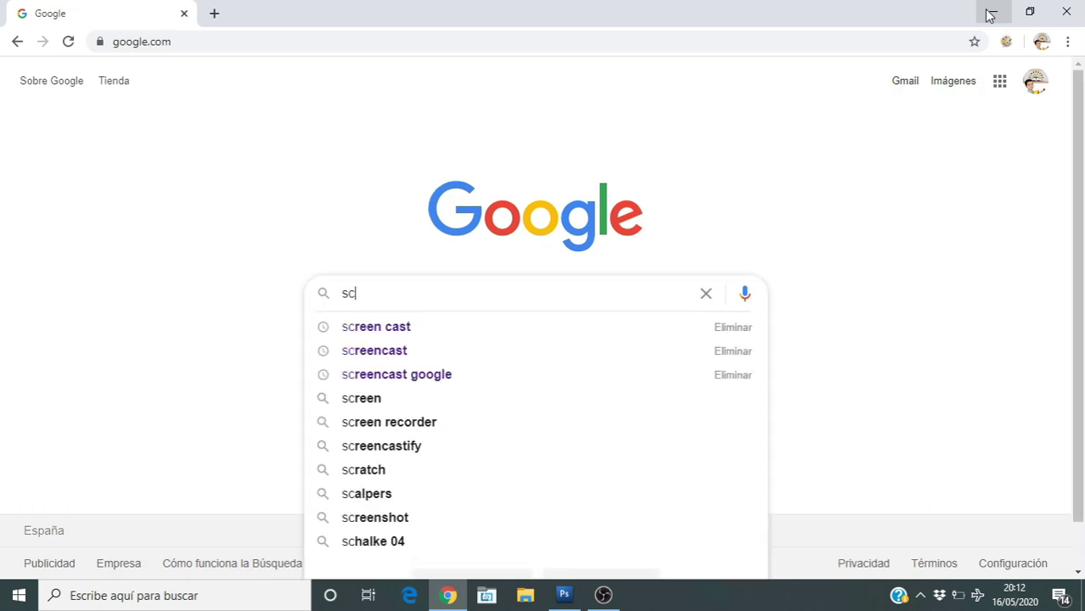
{"action": "type", "text": "ree"}
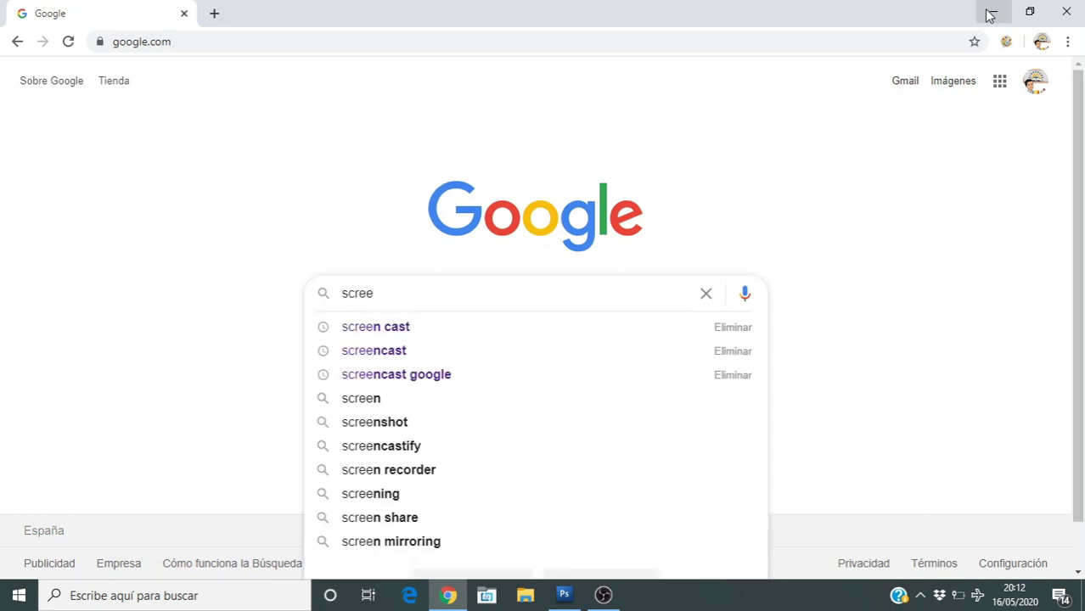
{"action": "type", "text": "n cast"}
{"action": "key", "text": "Return"}
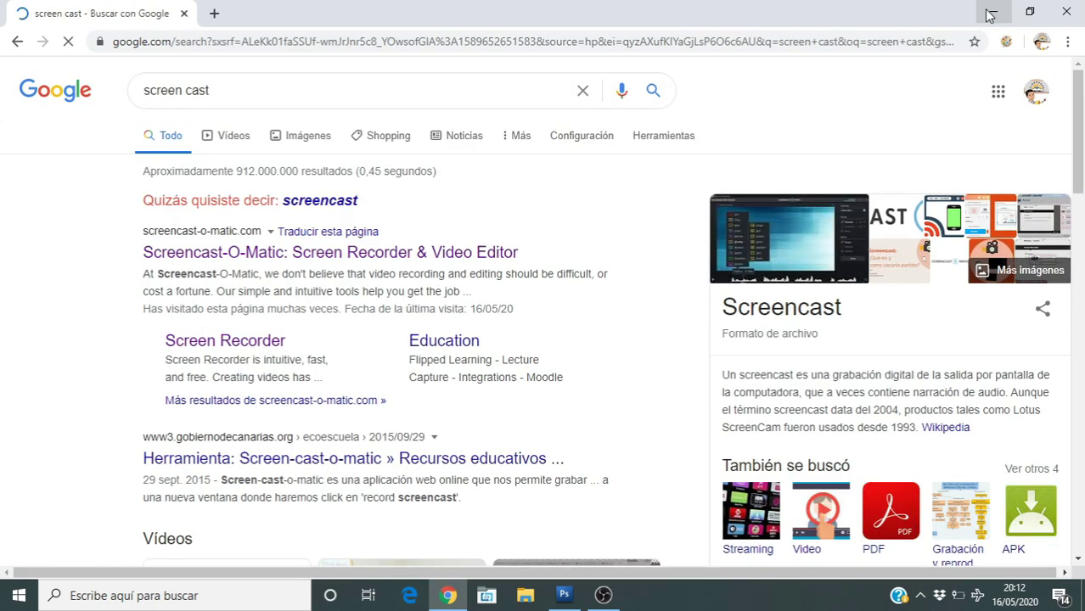
{"action": "left_click", "coordinate": [272, 253]}
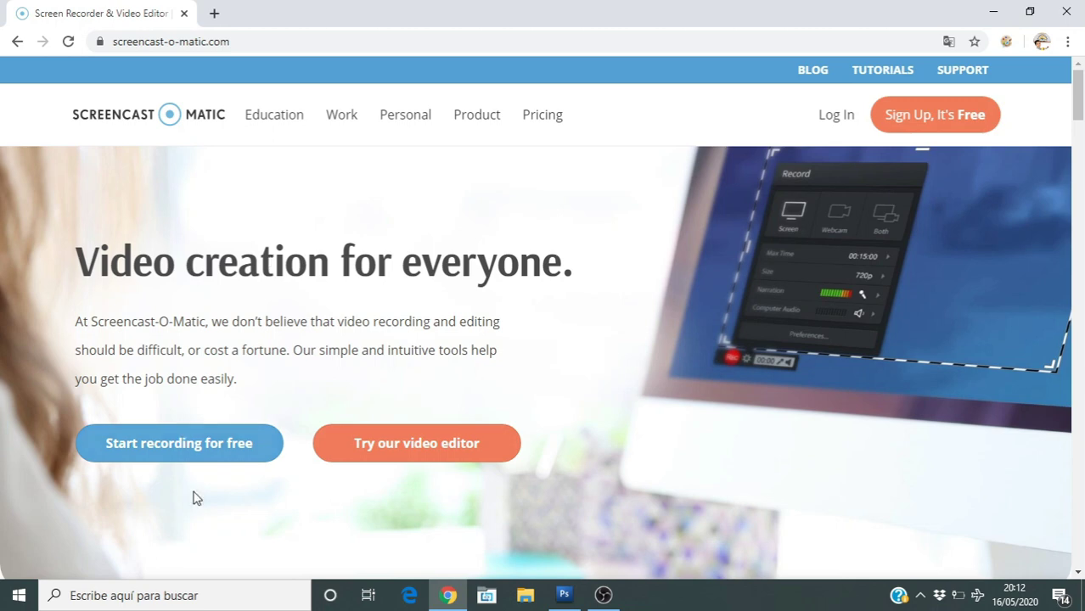
Go to Screencast-O-Matic's free recording page and launch the free screen recorder
{"action": "left_click", "coordinate": [172, 452]}
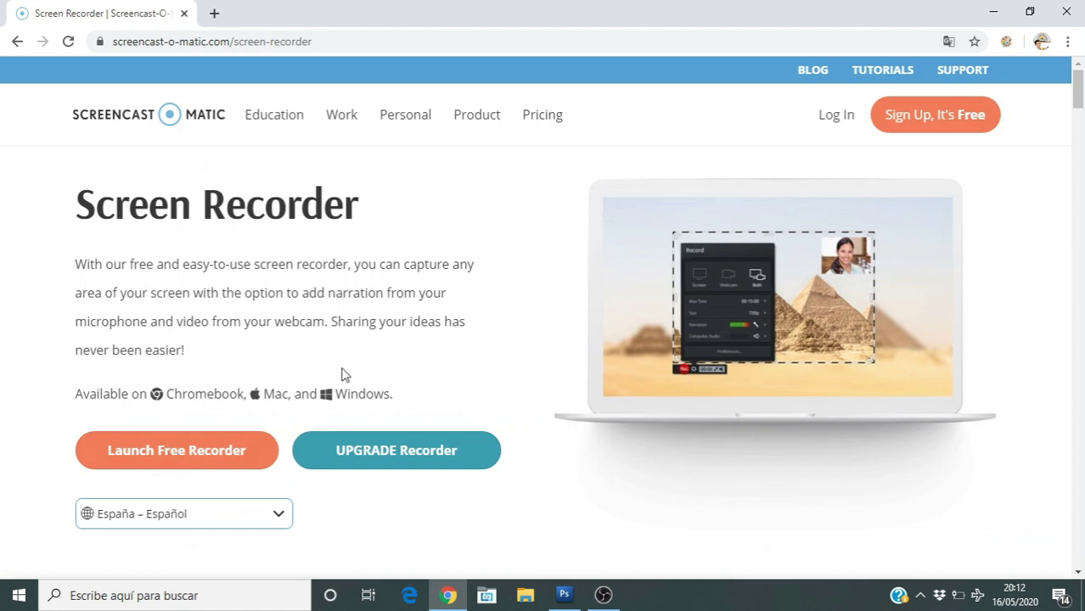
{"action": "left_click", "coordinate": [175, 451]}
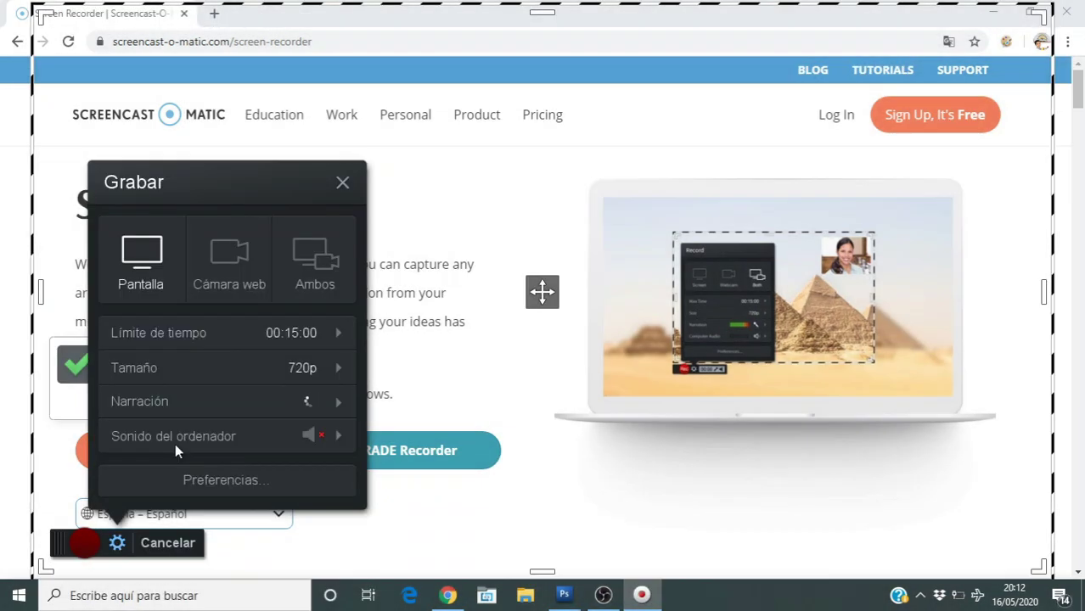
Set the recording size's width to 950 in the recorder options, keeping the height at 720
{"action": "mouse_move", "coordinate": [175, 446]}
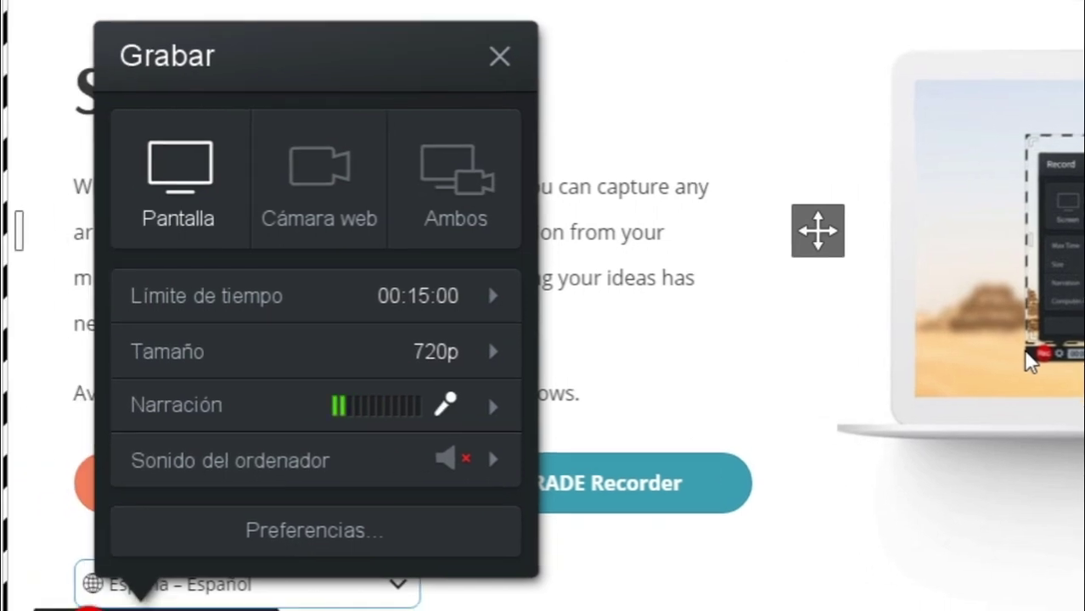
{"action": "left_click", "coordinate": [182, 299]}
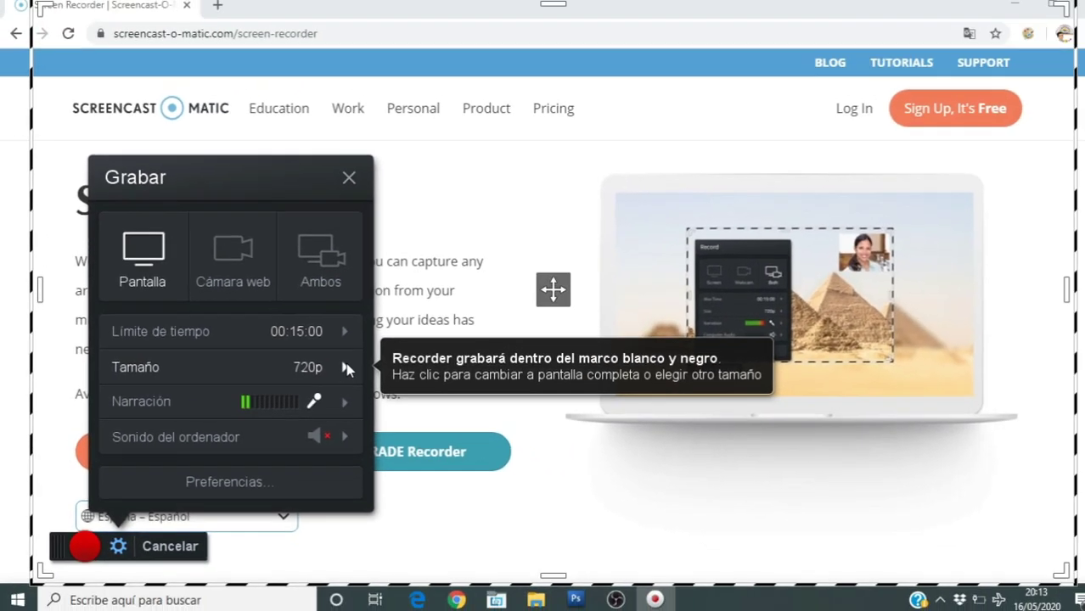
{"action": "left_click", "coordinate": [346, 367]}
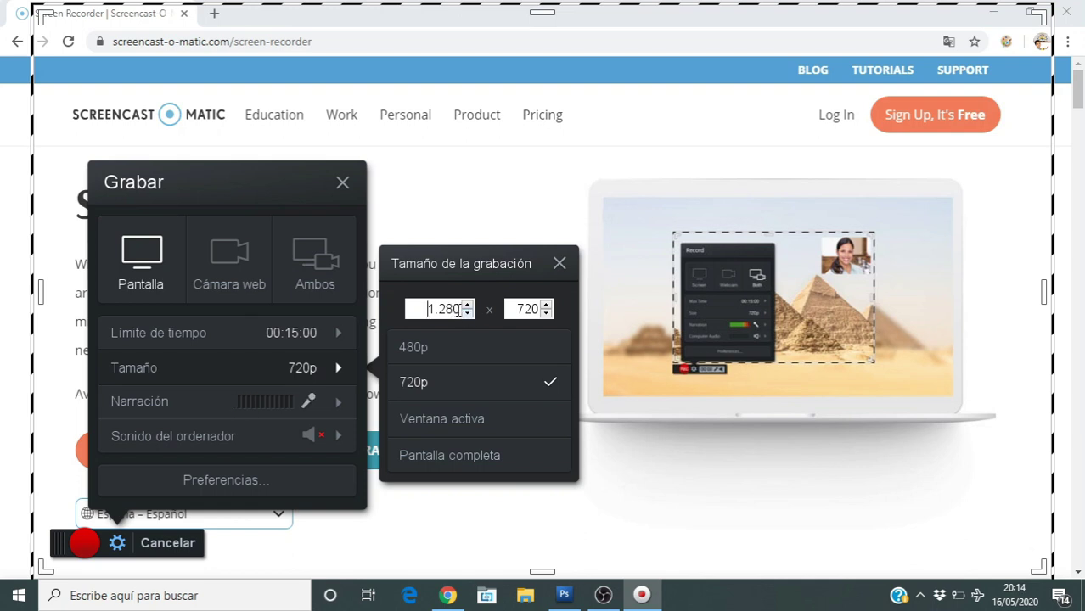
{"action": "left_click_drag", "start_coordinate": [460, 310], "coordinate": [414, 310]}
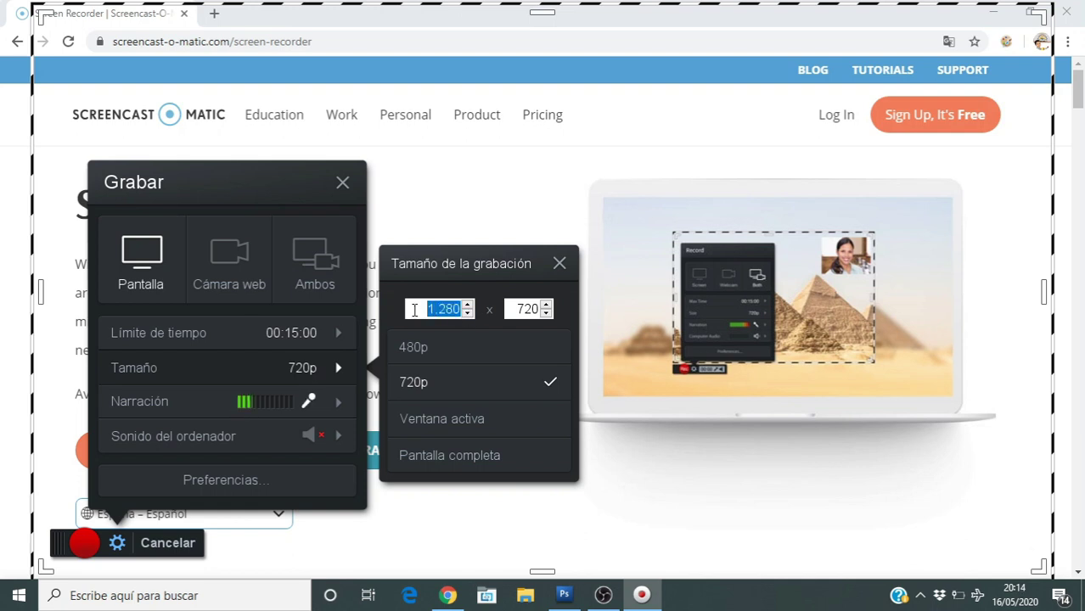
{"action": "key", "text": "BackSpace"}
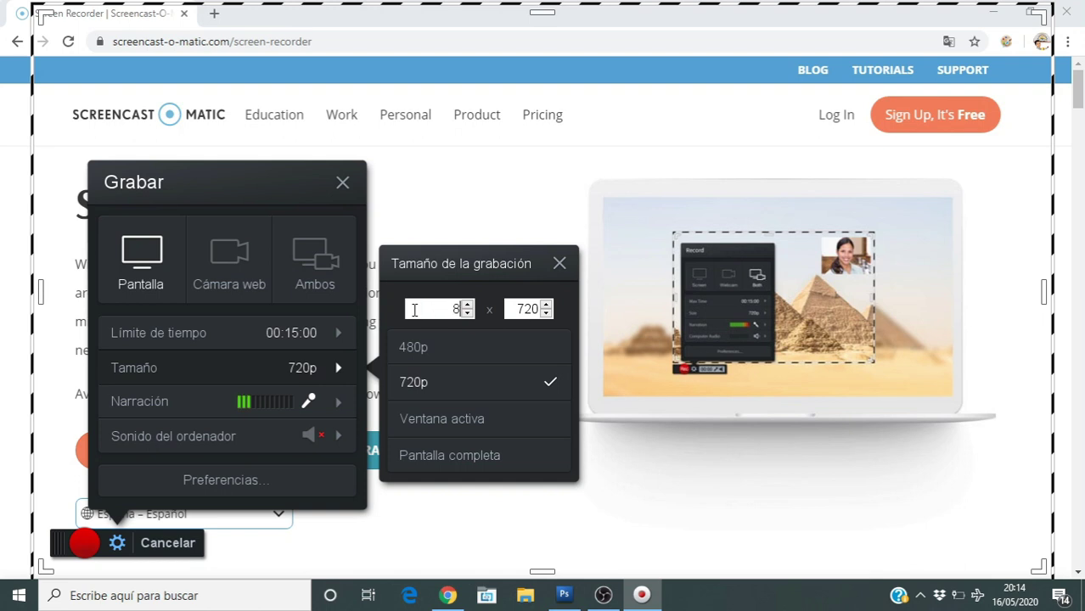
{"action": "type", "text": "800"}
{"action": "left_click", "coordinate": [467, 306]}
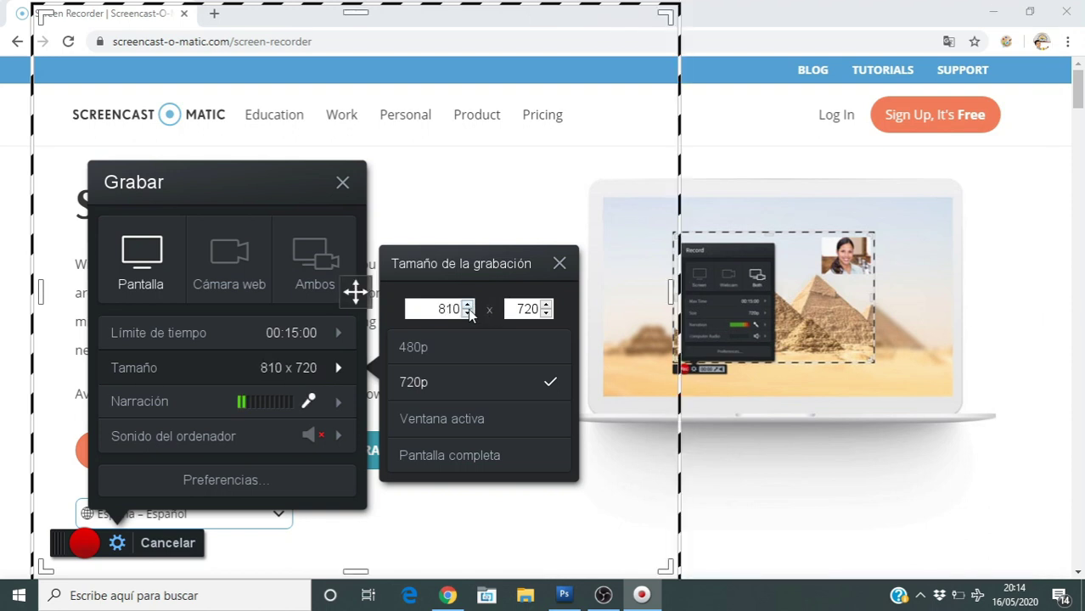
{"action": "left_click", "coordinate": [467, 306]}
{"action": "left_click", "coordinate": [467, 306]}
{"action": "double_click", "coordinate": [540, 309]}
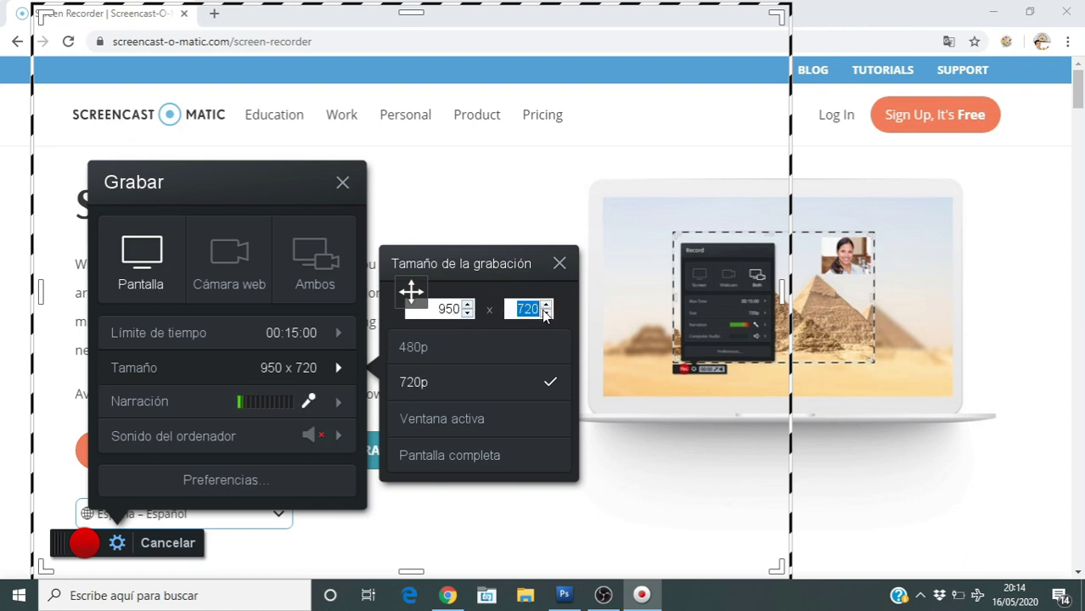
{"action": "key", "text": "Return"}
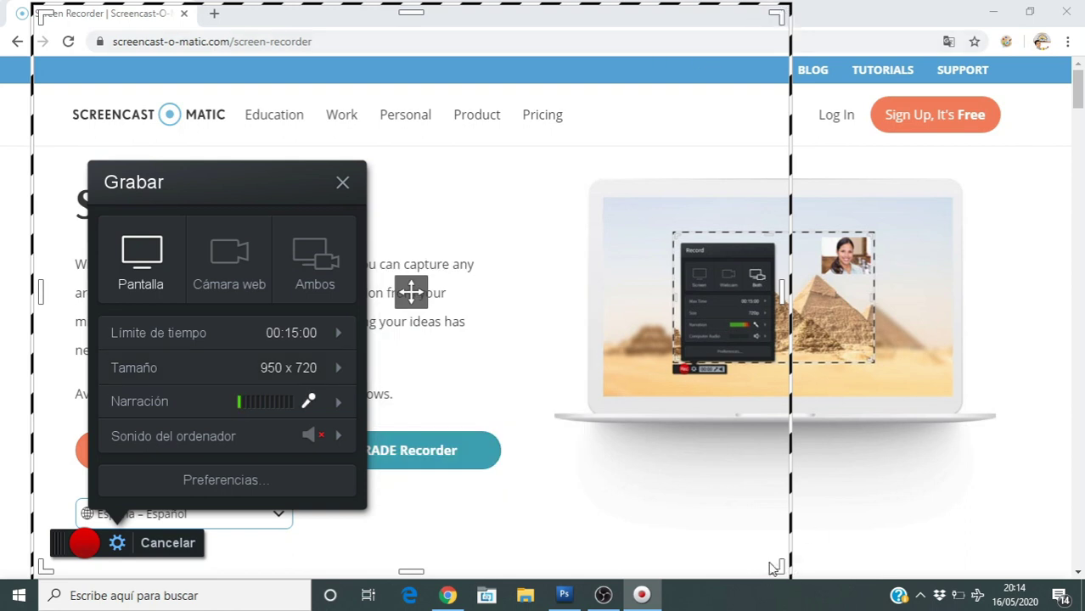
Set the recording size's height to 400 in the recorder options
{"action": "left_click", "coordinate": [343, 380]}
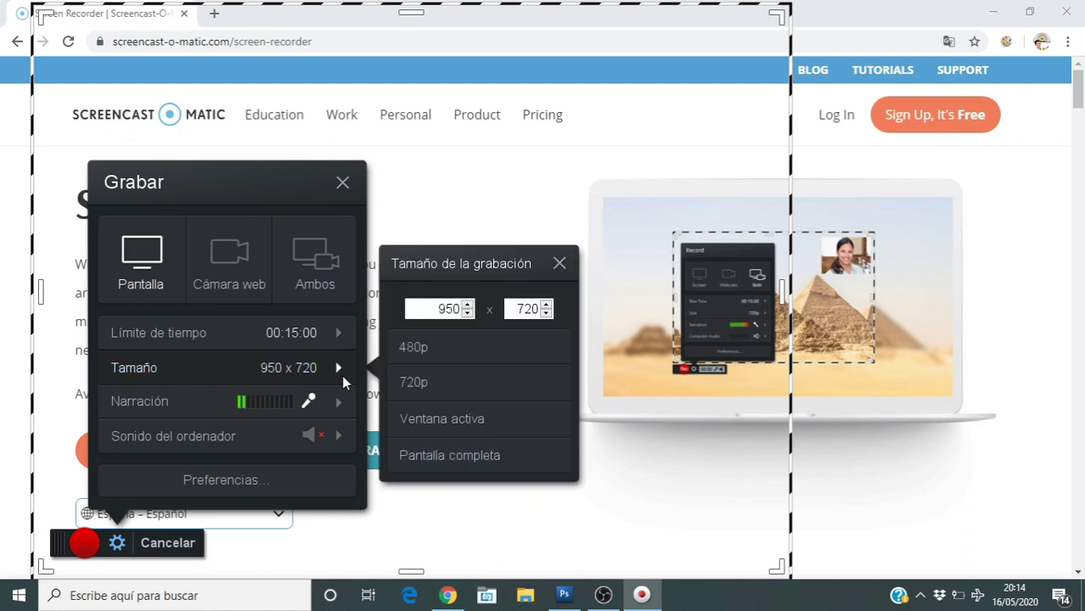
{"action": "left_click_drag", "start_coordinate": [518, 310], "coordinate": [552, 314]}
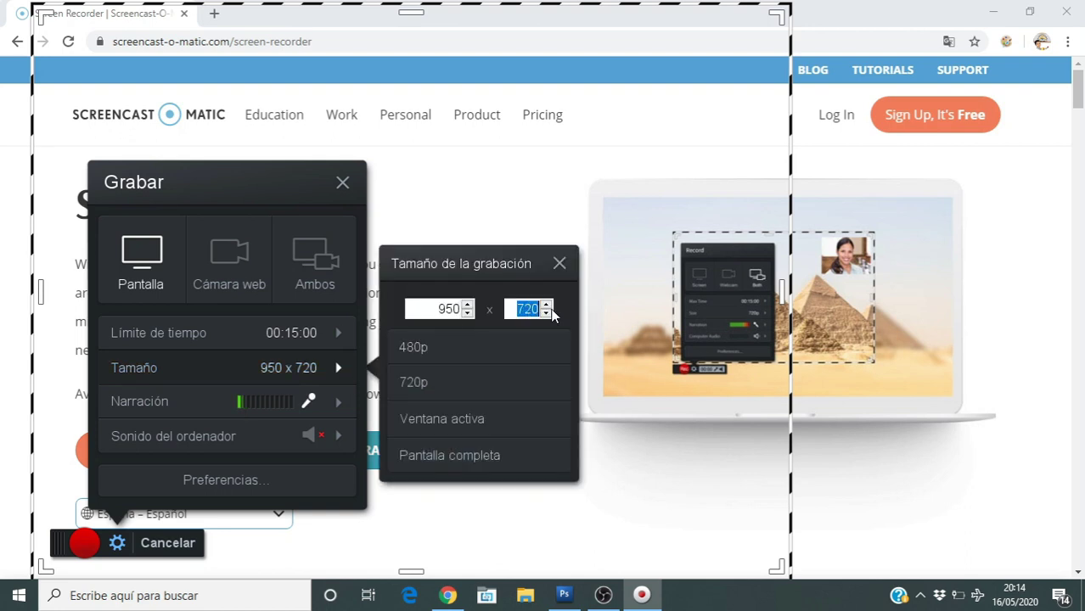
{"action": "type", "text": "400"}
{"action": "key", "text": "Return"}
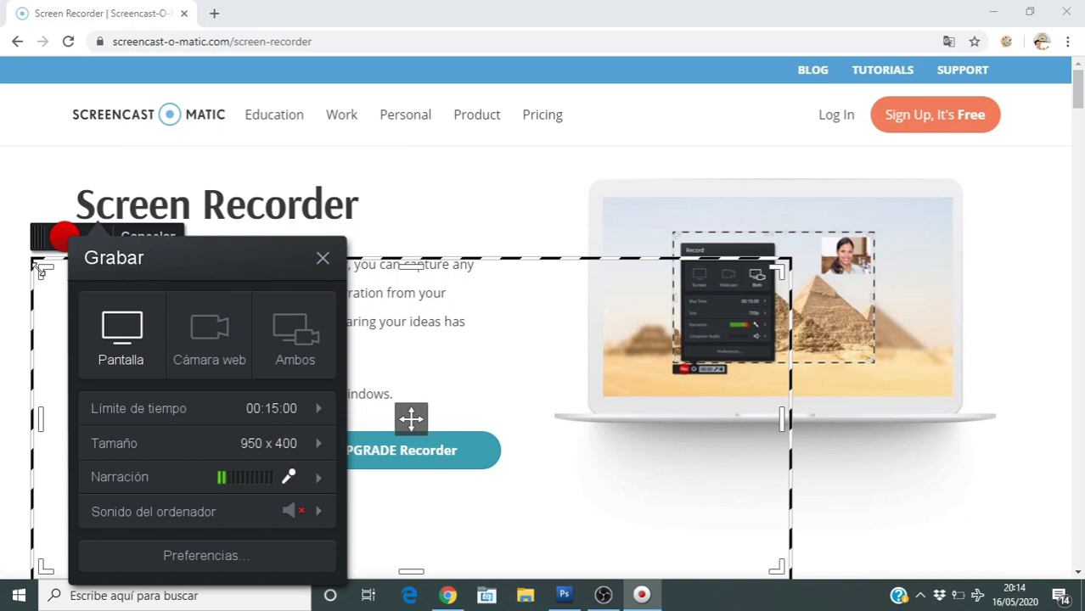
Stretch the recording frame by its two upper corners to about 1320 x 684, covering most of the browser page
{"action": "left_click_drag", "start_coordinate": [40, 270], "coordinate": [7, 9]}
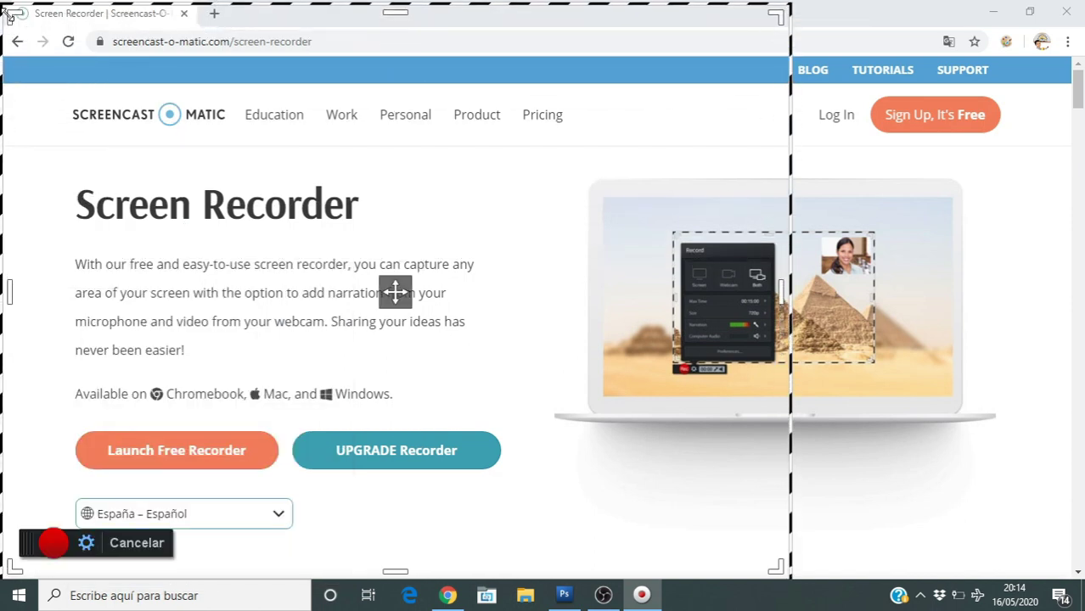
{"action": "left_click_drag", "start_coordinate": [778, 17], "coordinate": [1041, 39]}
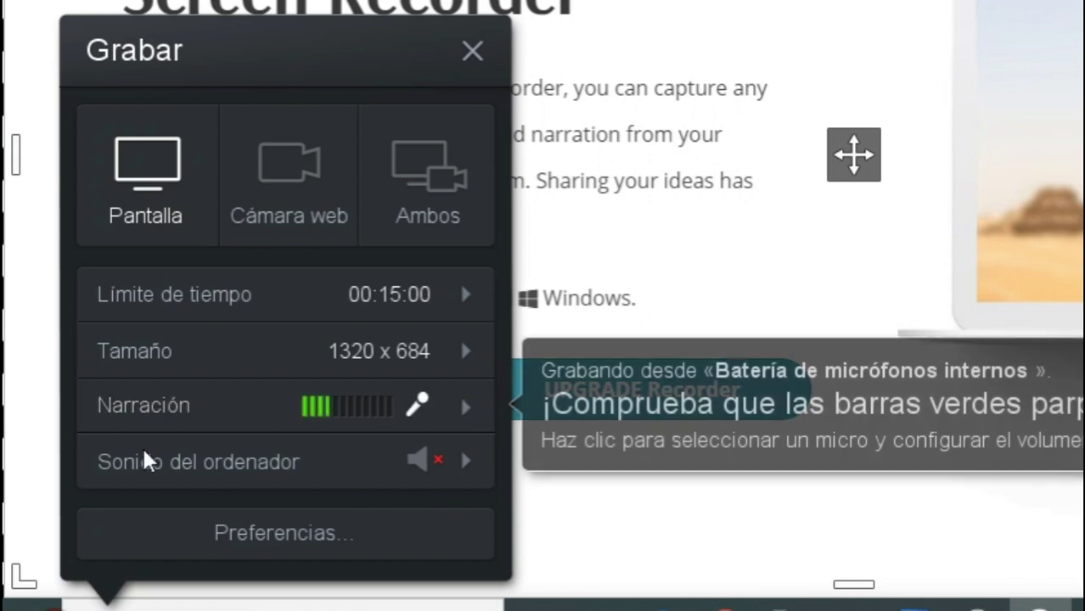
Review the recorder preferences, including the pause key, countdown and control bar options, and accept them unchanged
{"action": "mouse_move", "coordinate": [158, 470]}
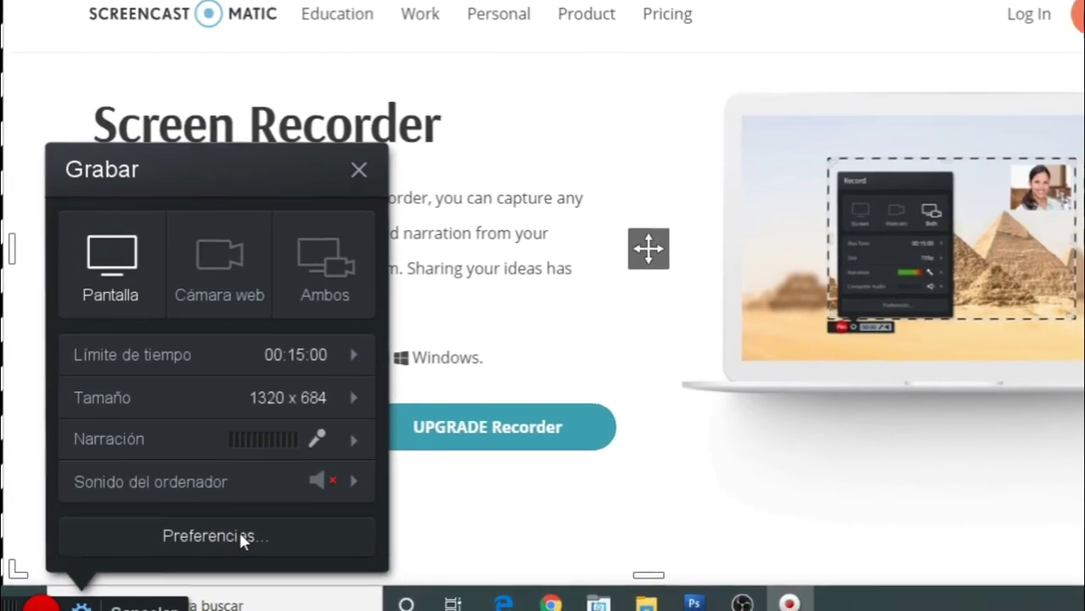
{"action": "left_click", "coordinate": [241, 537]}
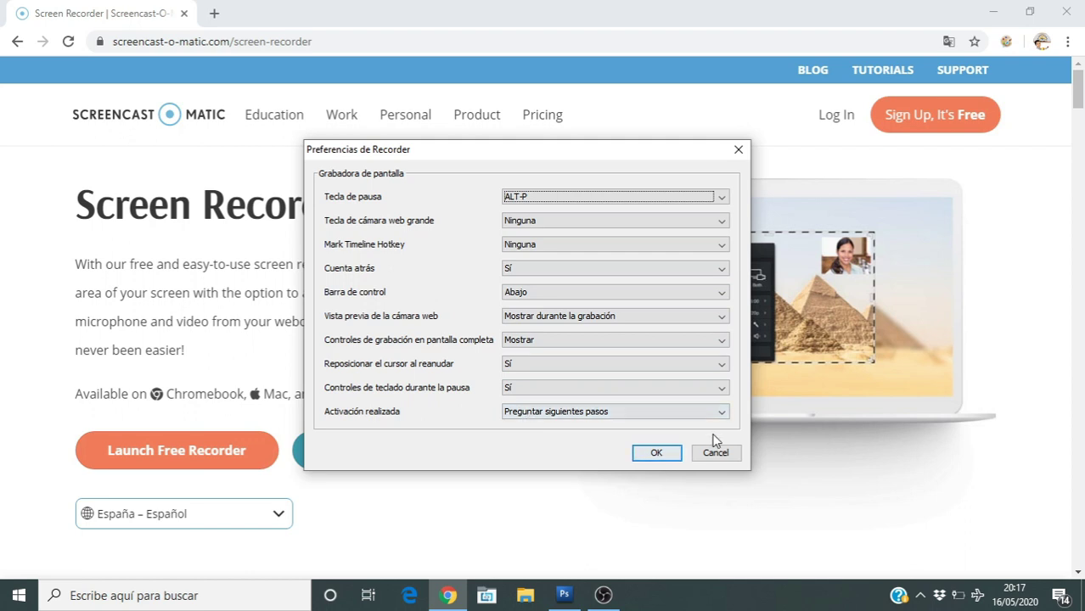
{"action": "left_click", "coordinate": [664, 453]}
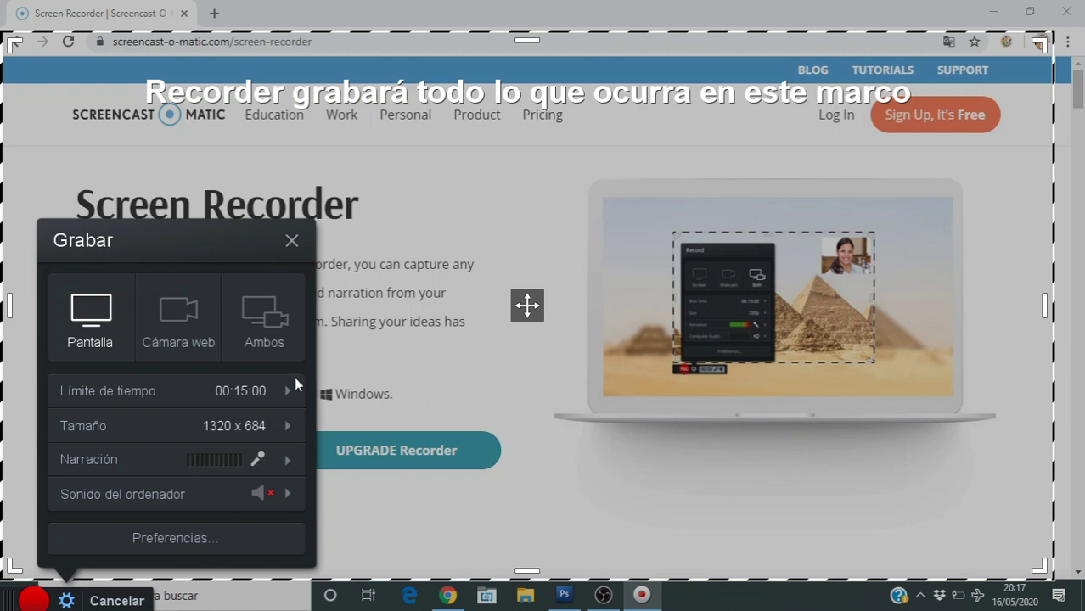
Start the screen recording and open google.com in a new browser tab while it runs
{"action": "left_click", "coordinate": [34, 601]}
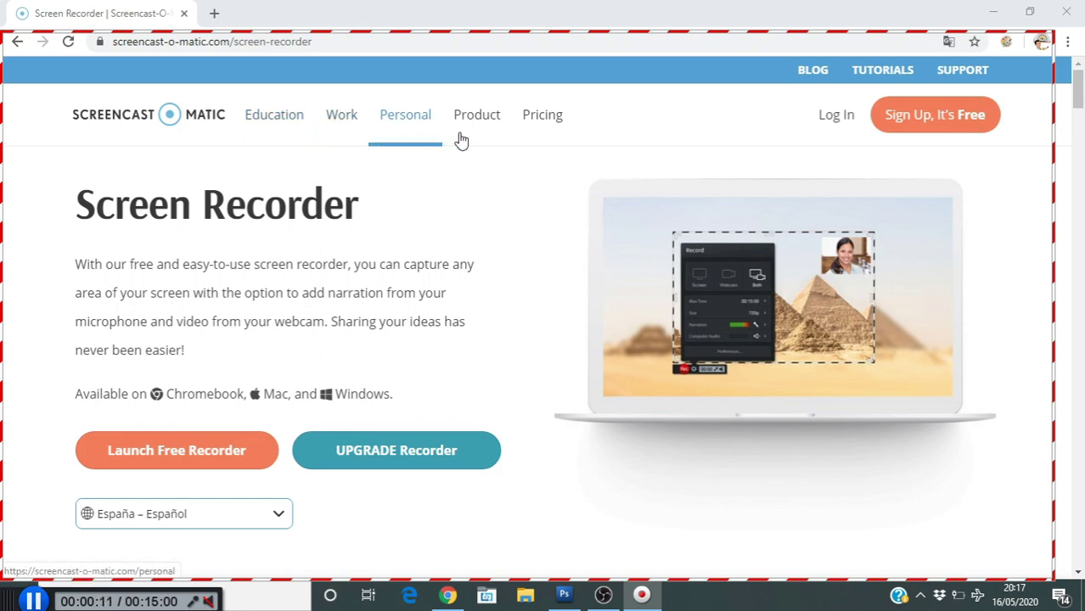
{"action": "mouse_move", "coordinate": [510, 125]}
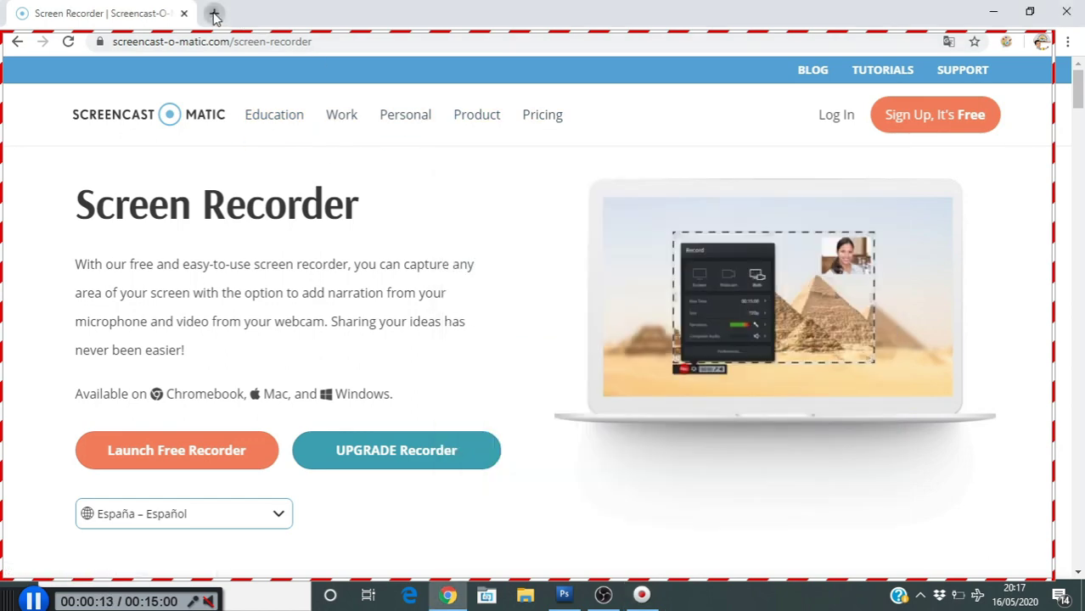
{"action": "left_click", "coordinate": [214, 12]}
{"action": "left_click", "coordinate": [207, 43]}
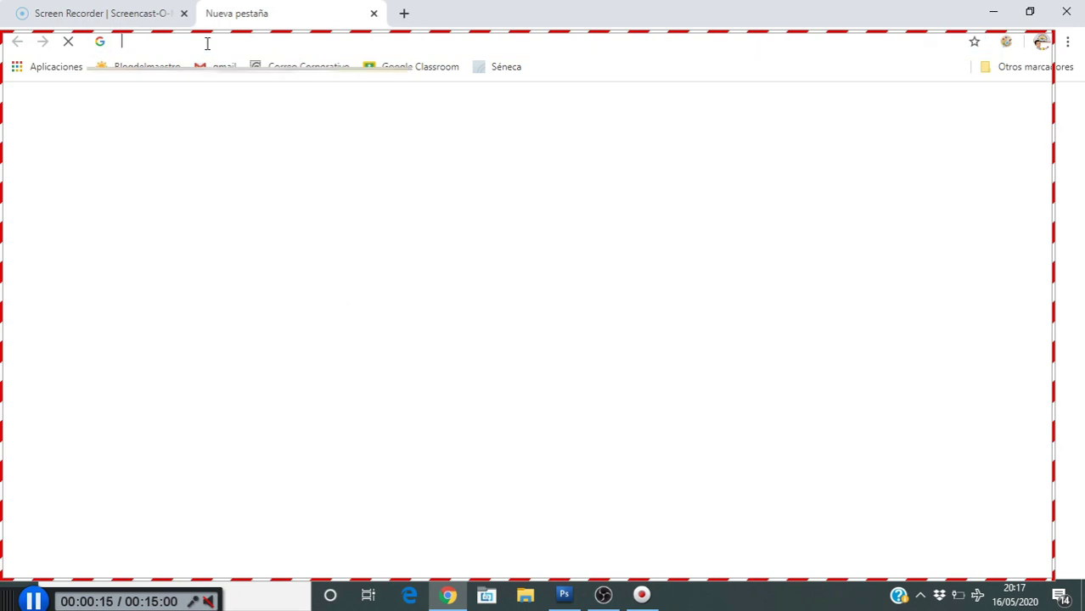
{"action": "type", "text": "google.com"}
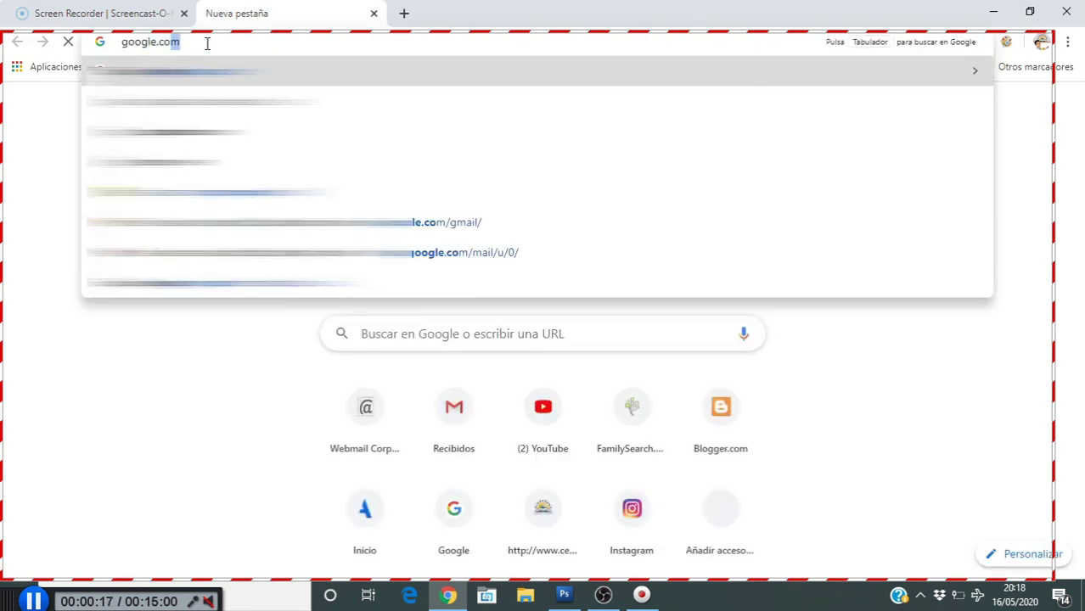
{"action": "key", "text": "Return"}
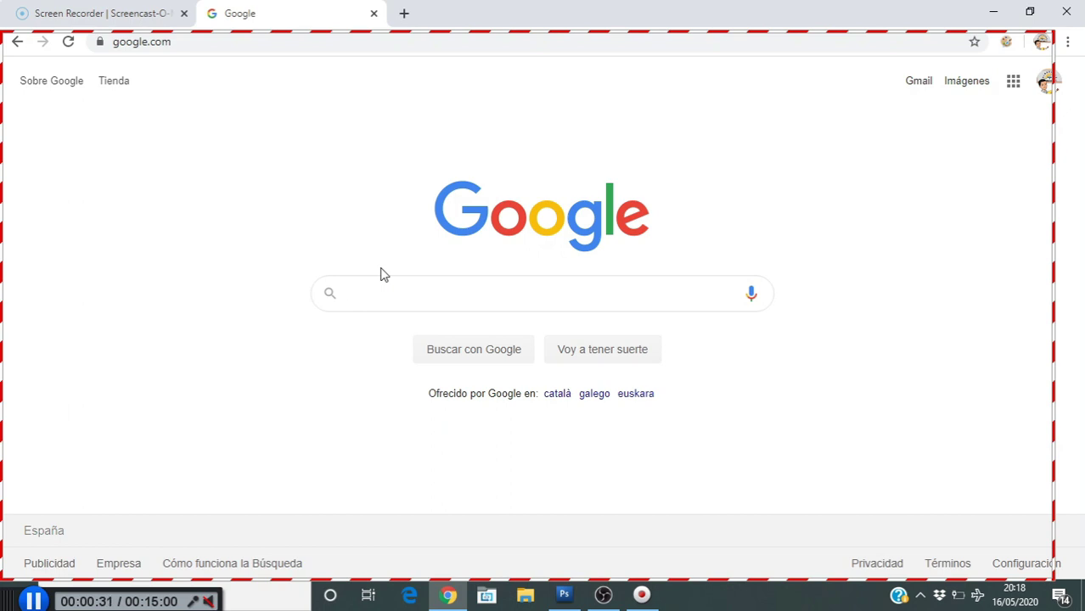
Pause the screen recording and mark it as done to reach the save, share and edit choices
{"action": "left_click", "coordinate": [34, 603]}
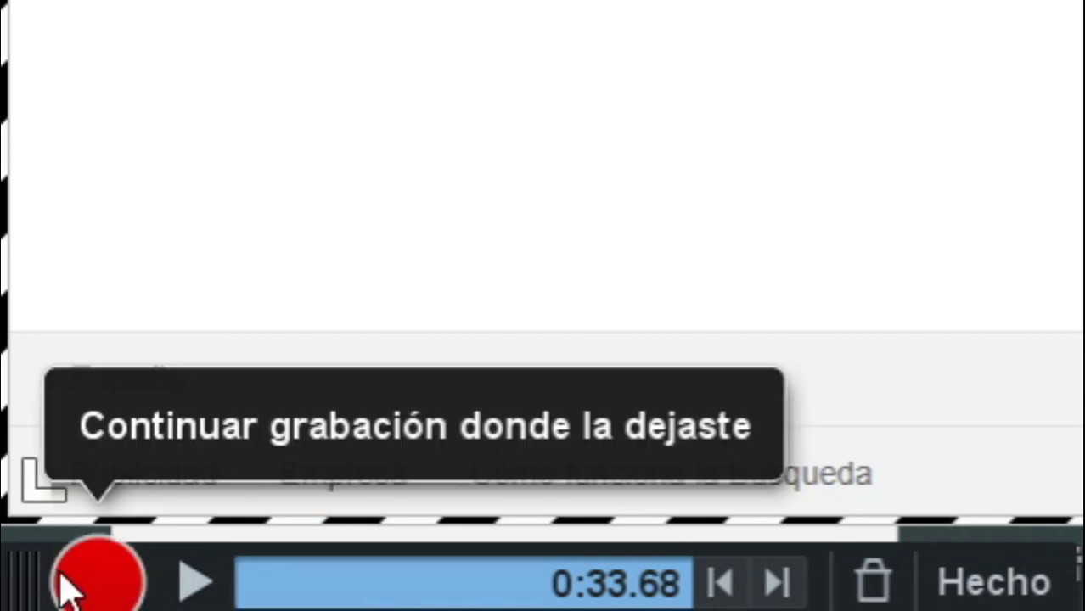
{"action": "left_click", "coordinate": [998, 586]}
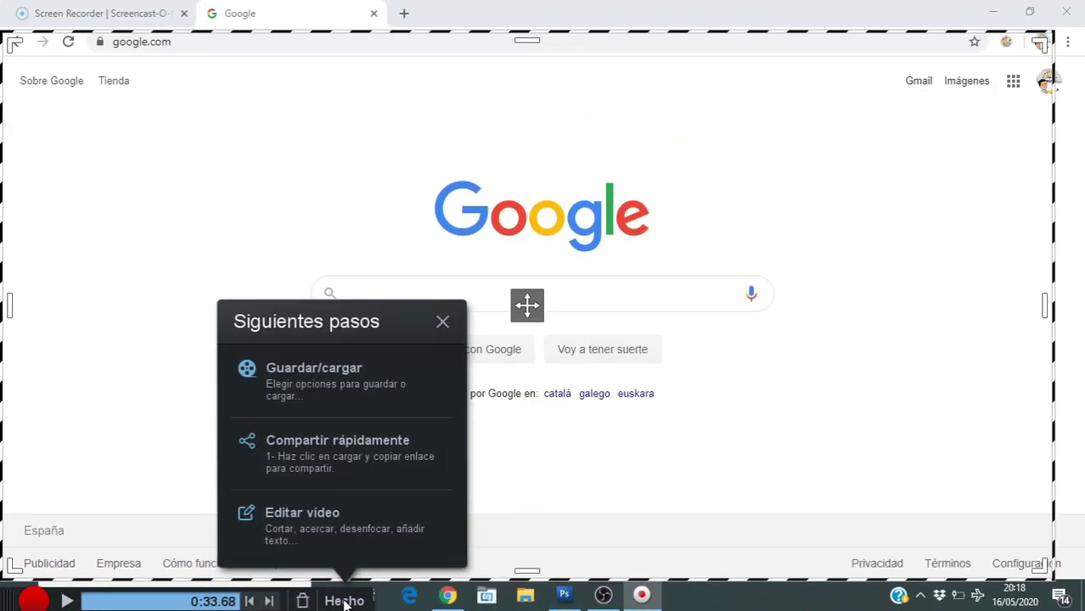